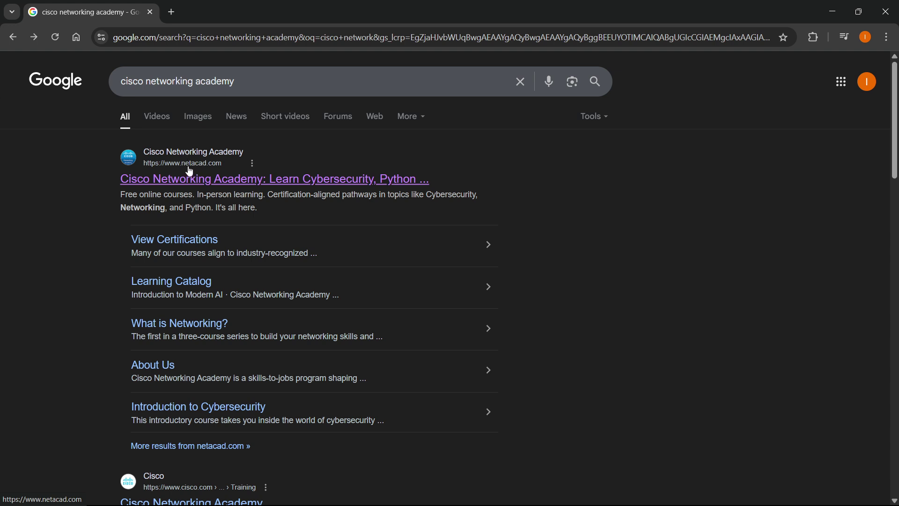
Step: Open the netacad.com Cisco Networking Academy site from the search results
left_click(201, 179)
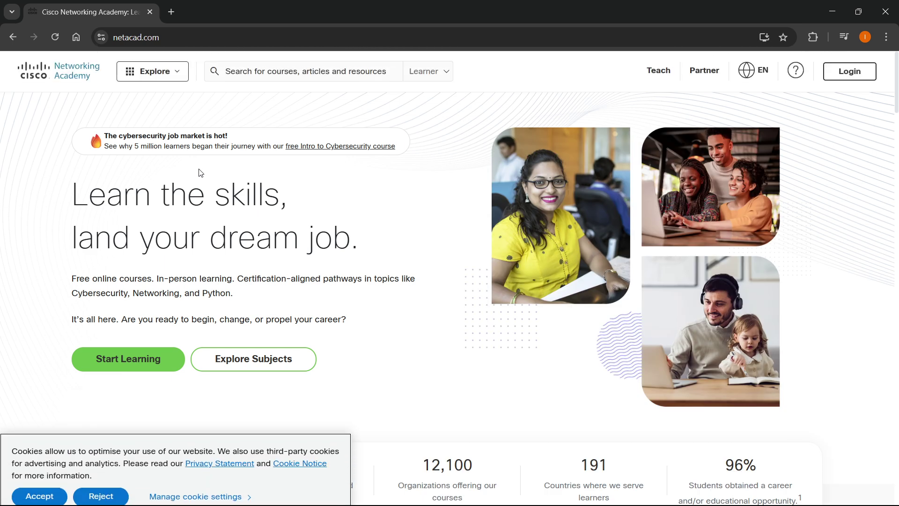
Step: Go to the Networking Academy login page with its email prompt and sign-up option
left_click(849, 73)
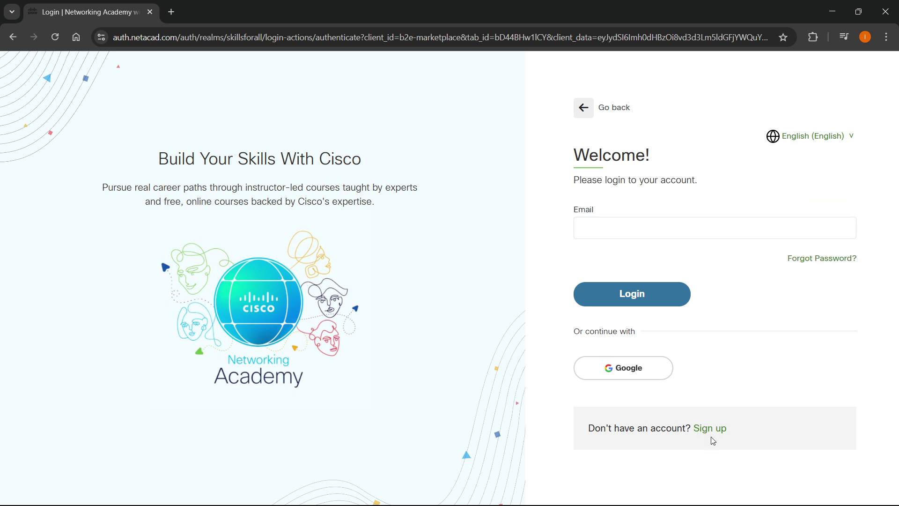
left_click_drag(586, 430, 808, 443)
left_click(781, 440)
Step: Sign up with Google, choosing the Google account and accepting the profile-sharing consent
left_click(707, 430)
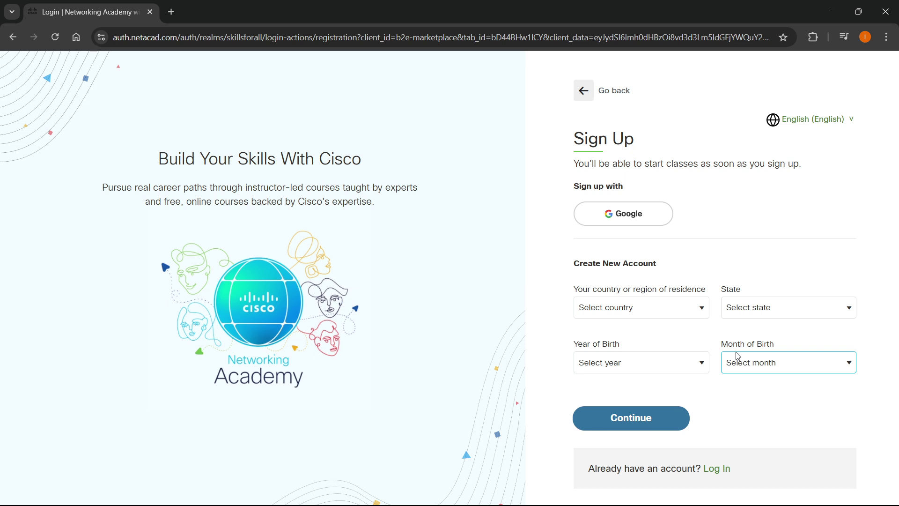
left_click(617, 214)
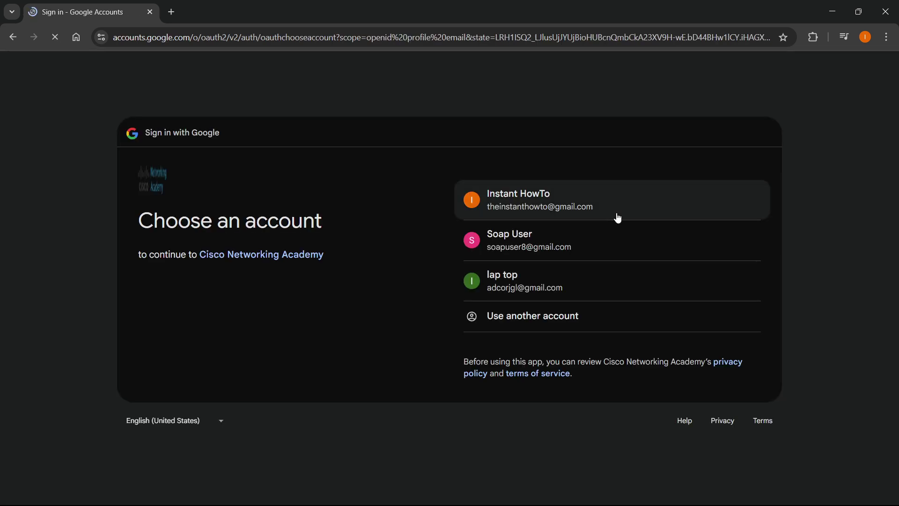
left_click(554, 194)
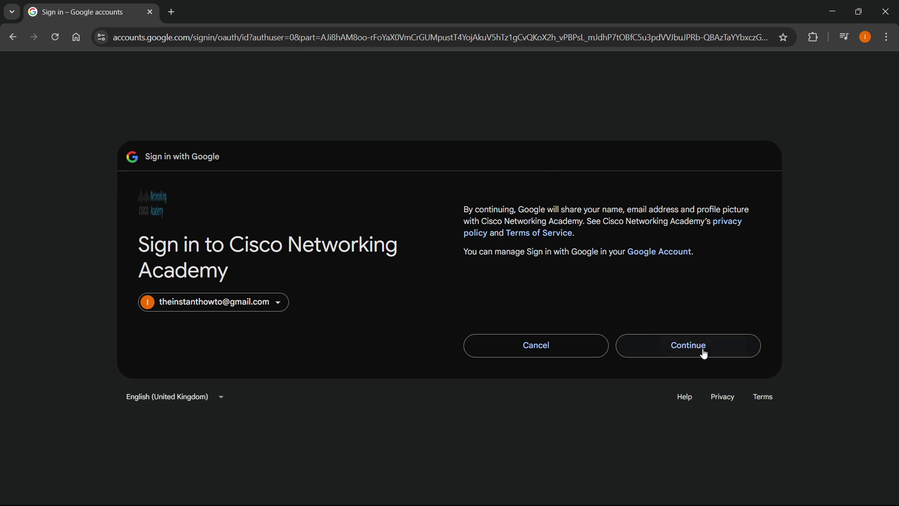
left_click(702, 345)
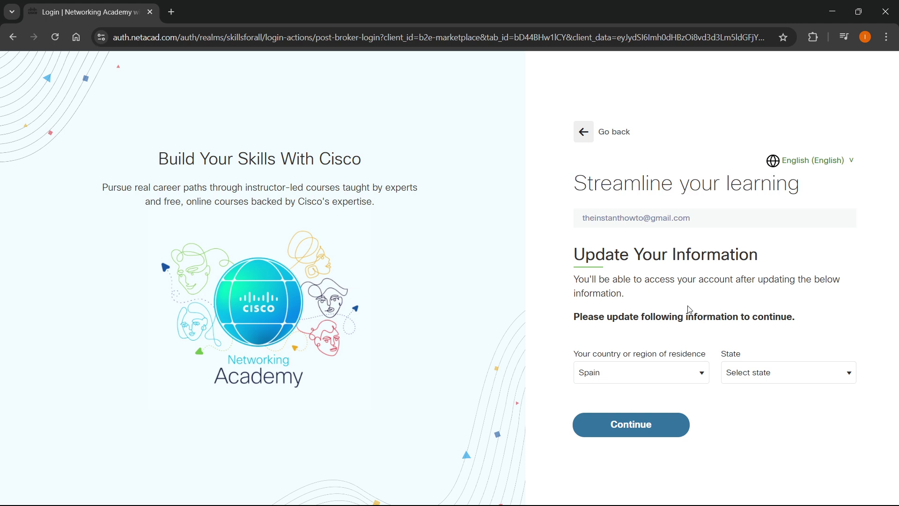
Step: Submit residence details with country United Kingdom and state Barnet
left_click(686, 375)
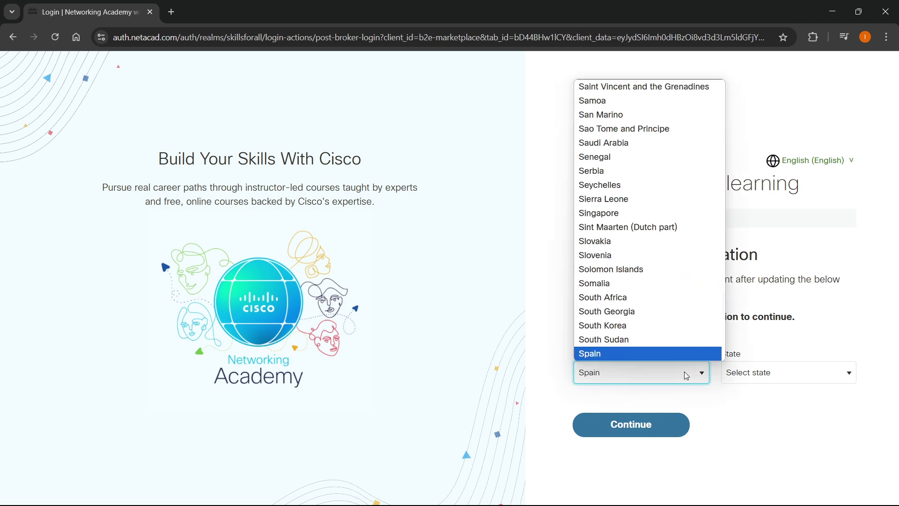
type("u")
scroll(626, 310, "down", 3)
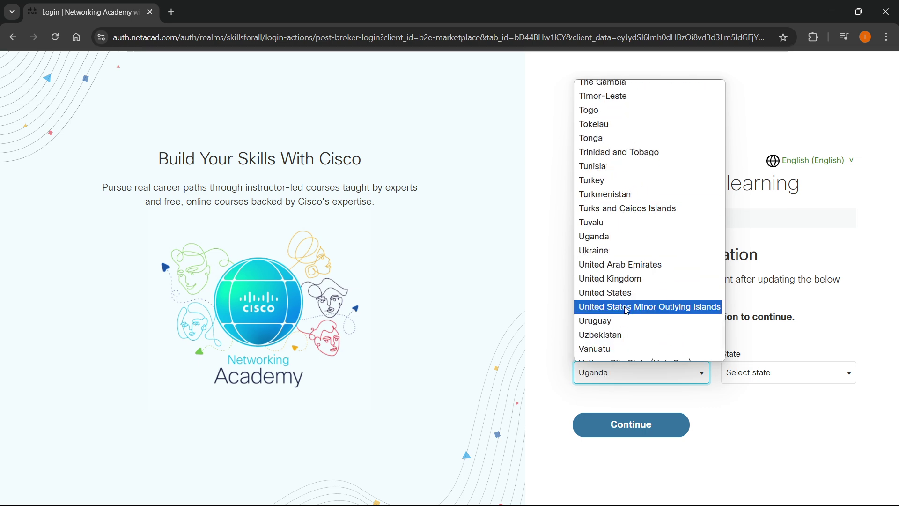
left_click(609, 279)
left_click(759, 372)
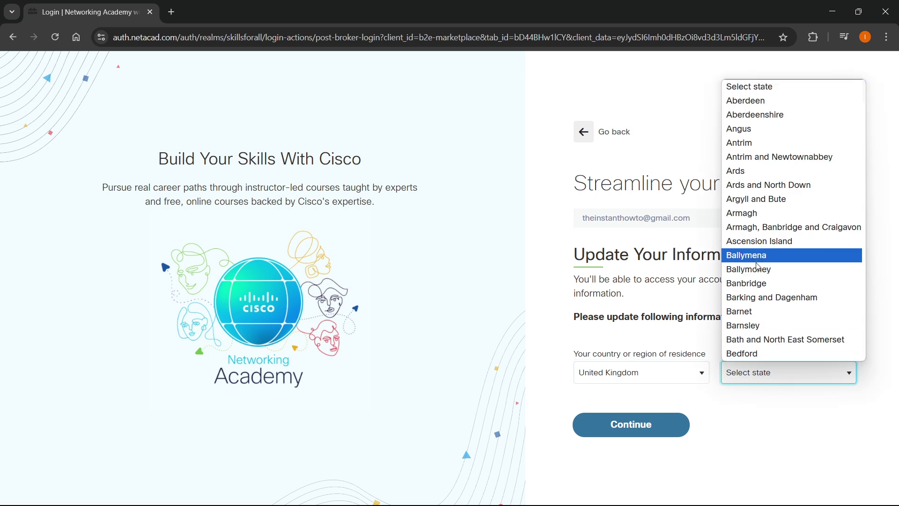
left_click(769, 312)
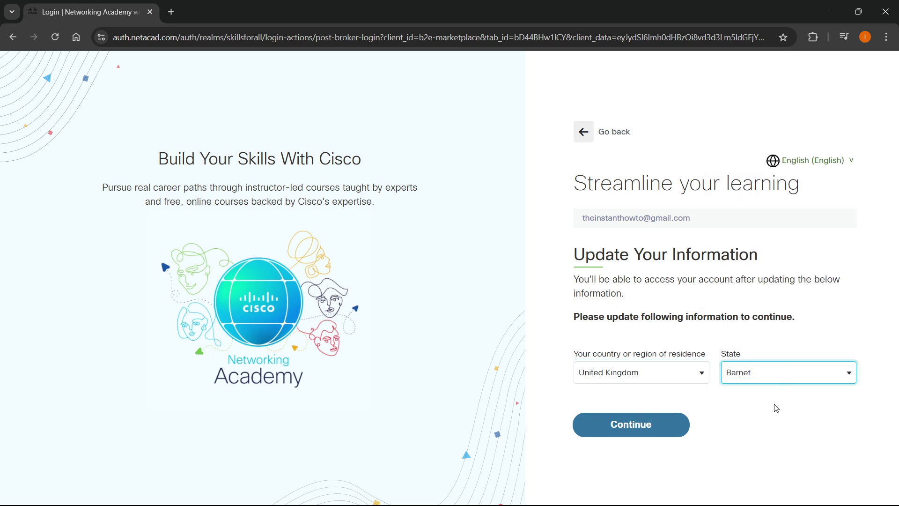
left_click(646, 430)
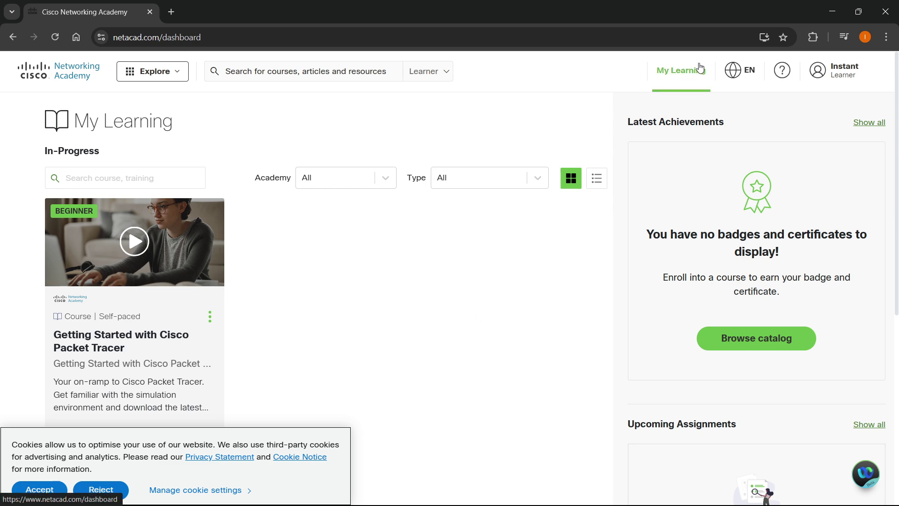
Step: Check the learner profile panel from the header account icon, then close it
left_click(843, 71)
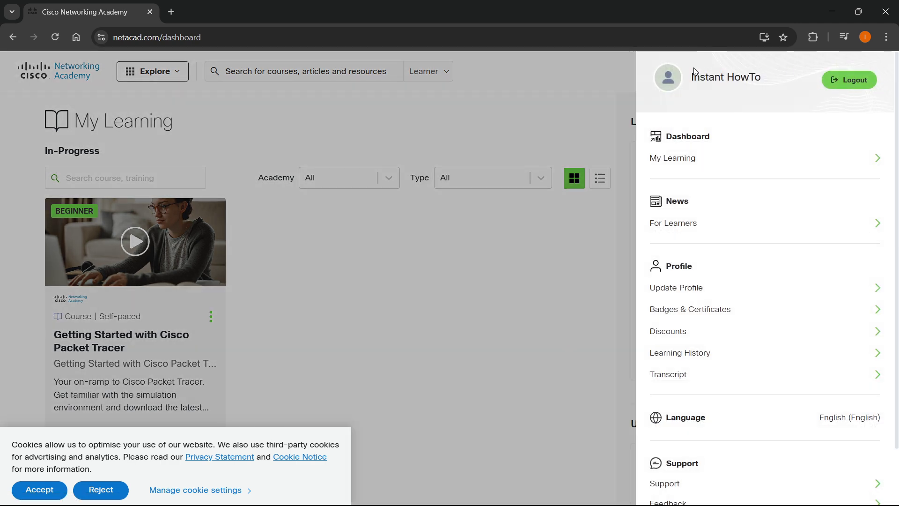
left_click(592, 116)
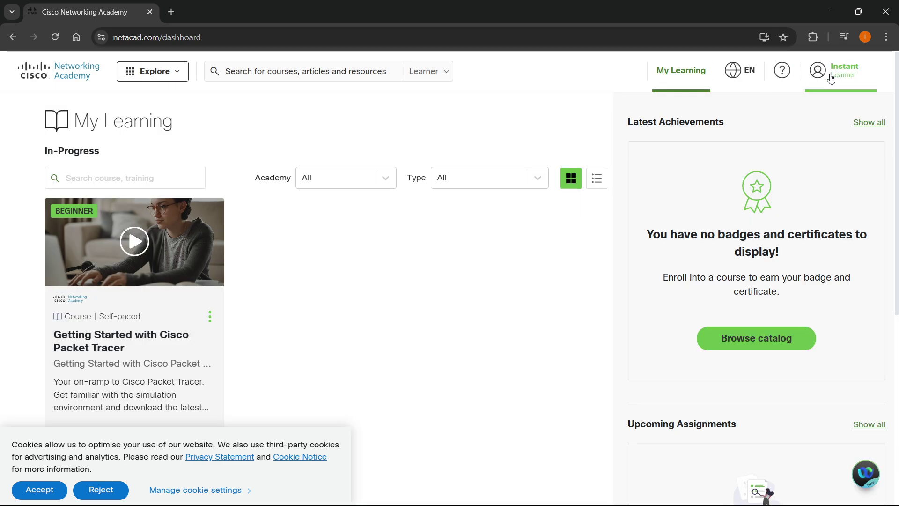